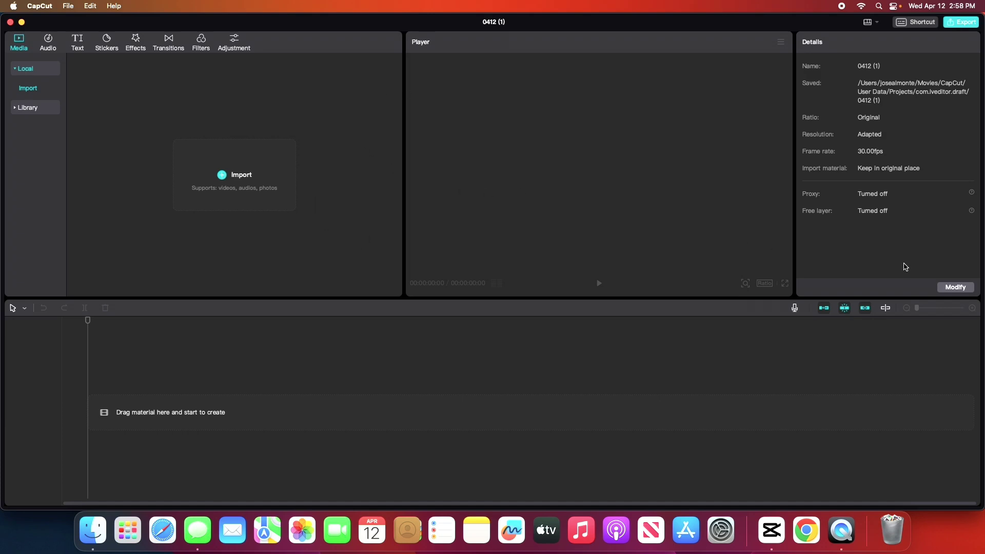
Check the project's performance settings, leaving proxy editing off, and save them.
click(947, 289)
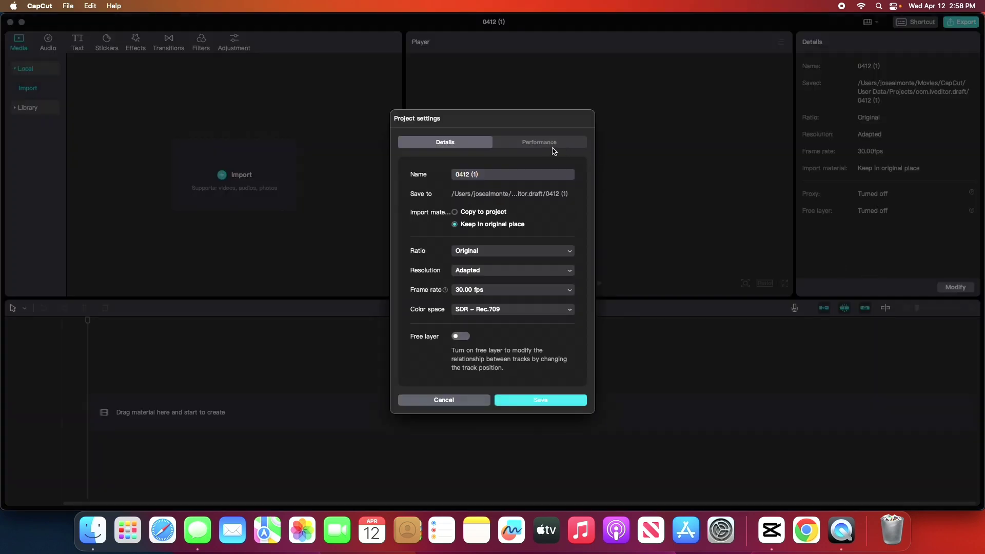
click(539, 143)
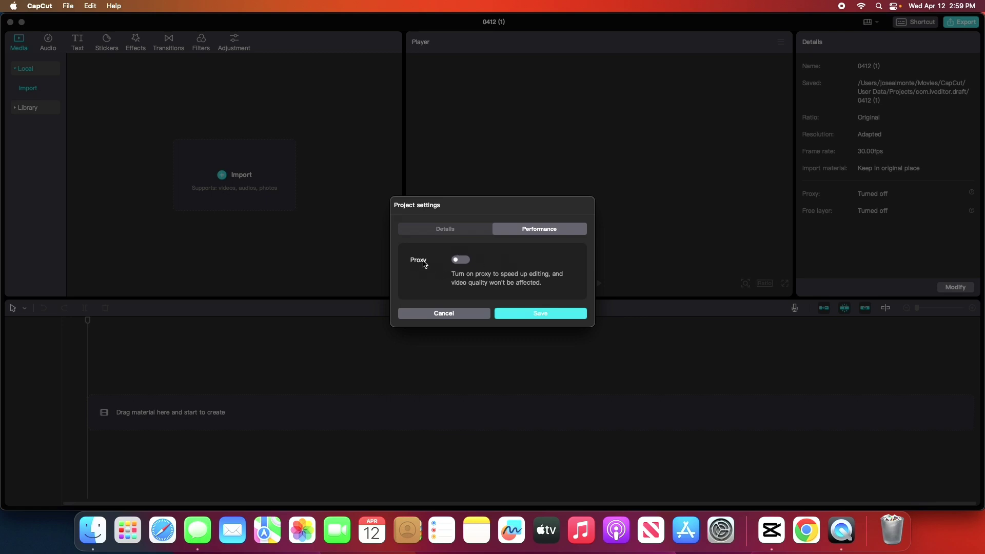
click(463, 261)
click(467, 251)
click(543, 314)
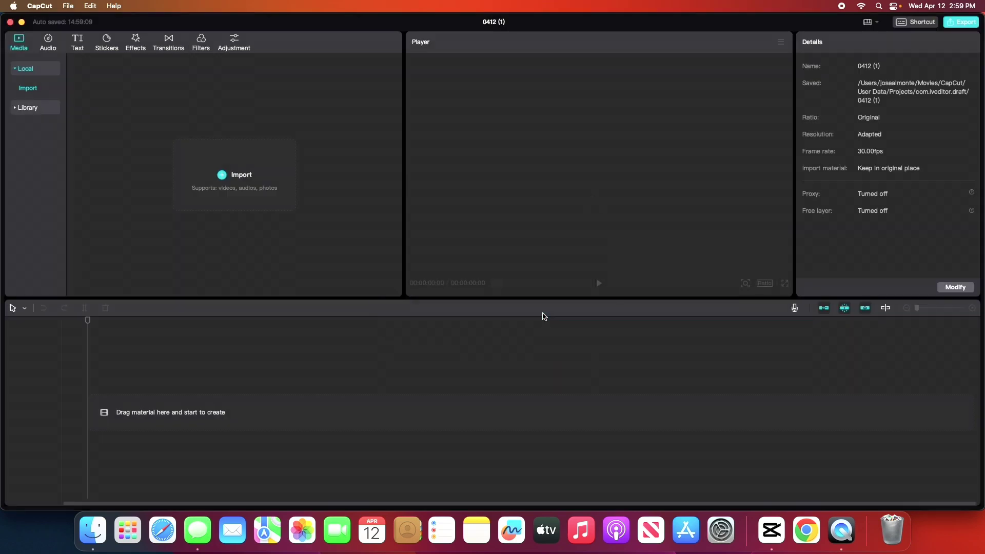
Import all 48 clips from the wdultra drive's curacao trip folder.
click(226, 179)
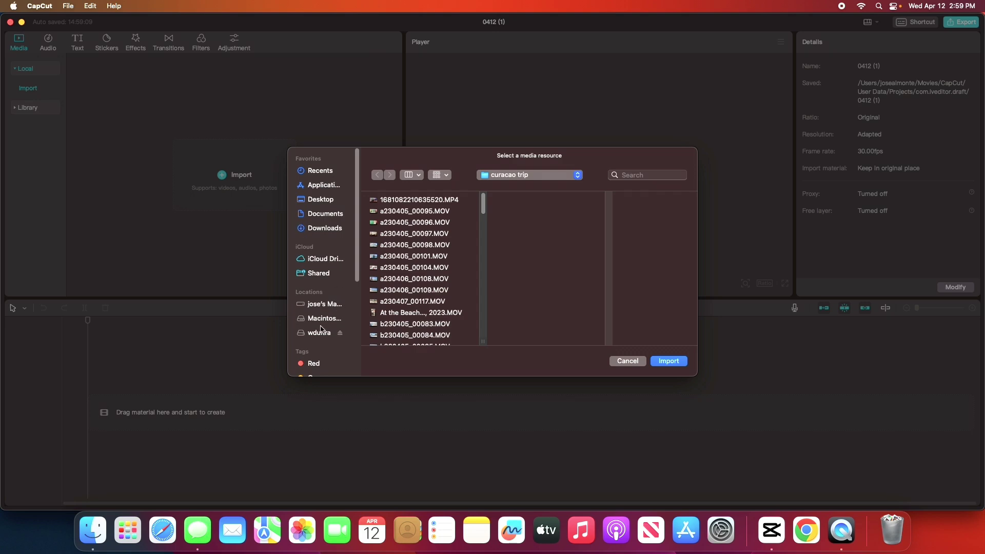
click(321, 331)
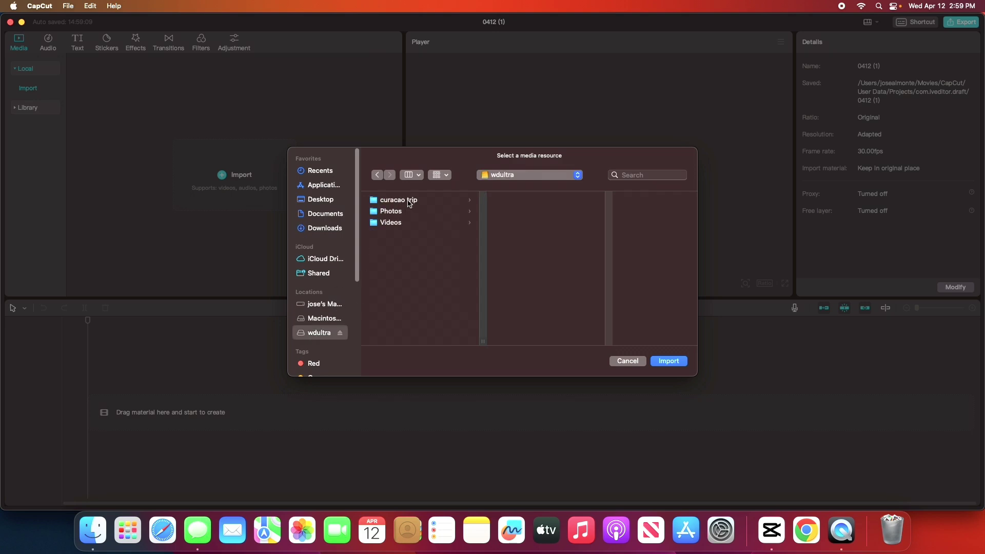
click(409, 201)
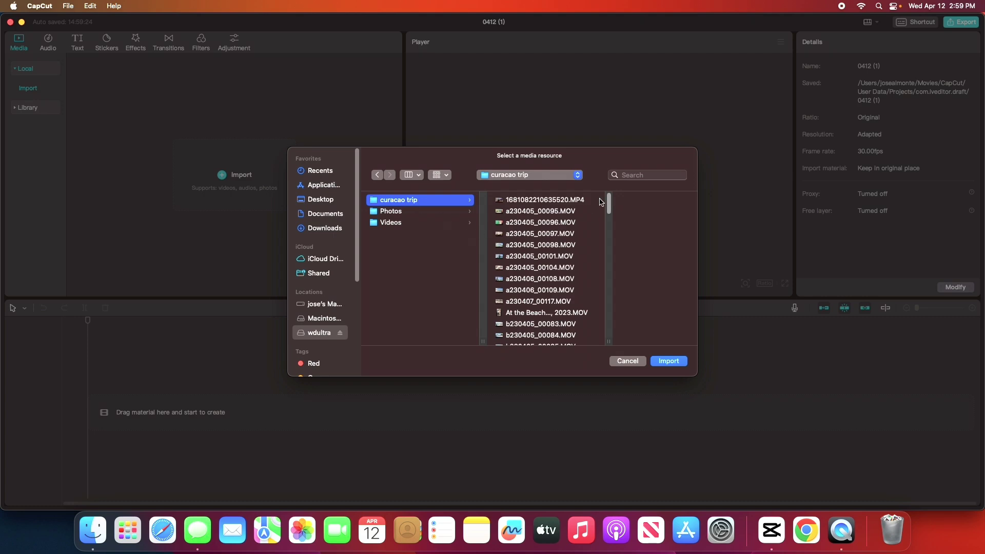
drag(593, 200, 566, 312)
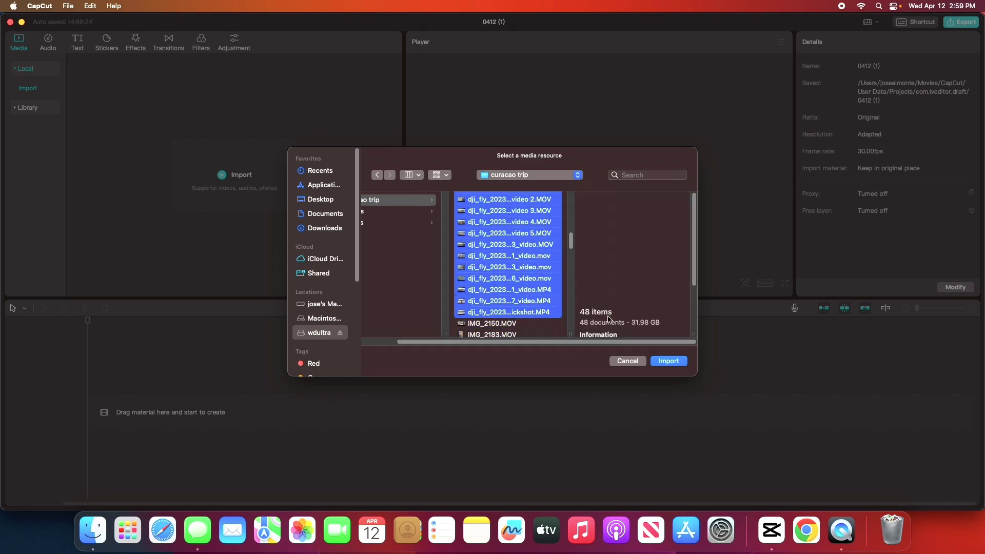
click(668, 362)
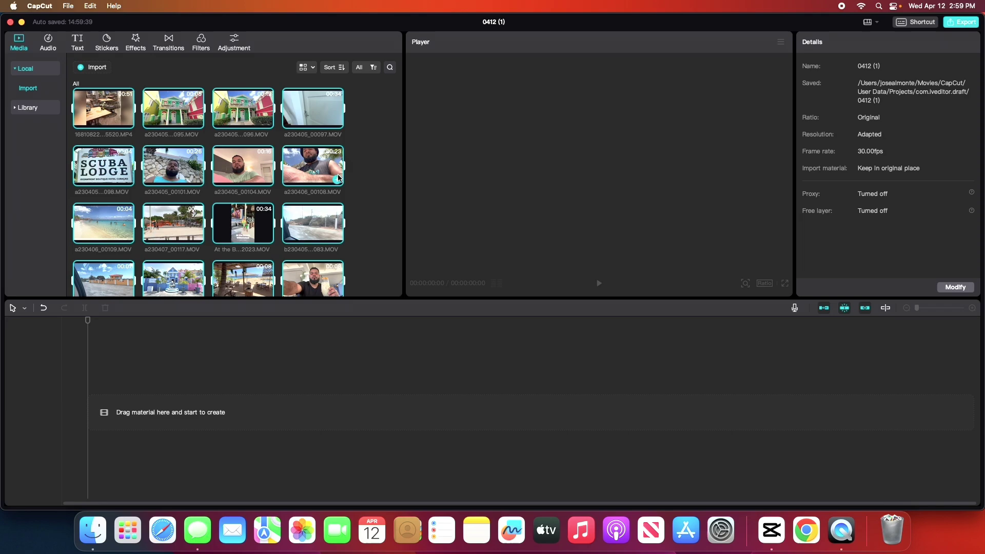
Drag all imported trip clips onto the main track and accept adapting their colour space.
scroll(338, 178, down, 10)
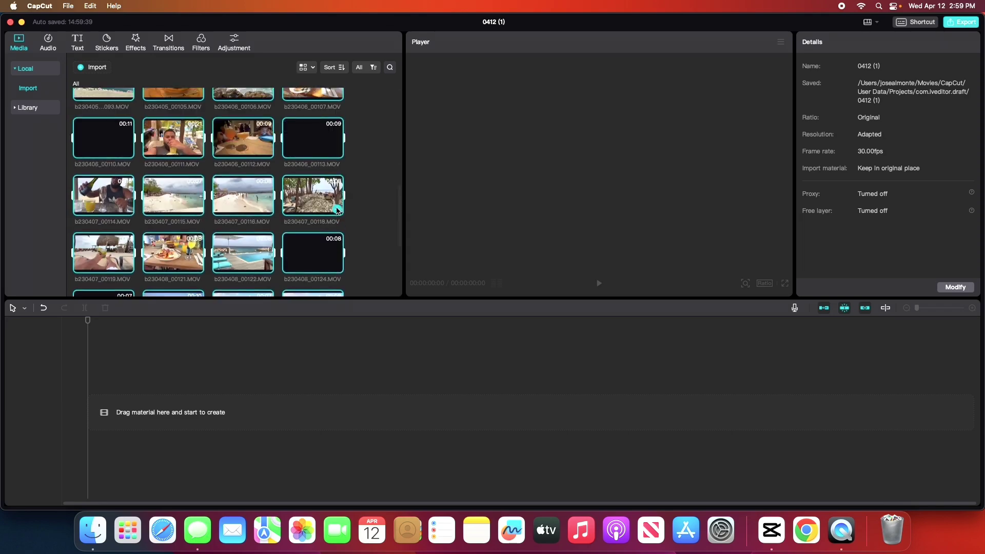
scroll(338, 211, down, 2)
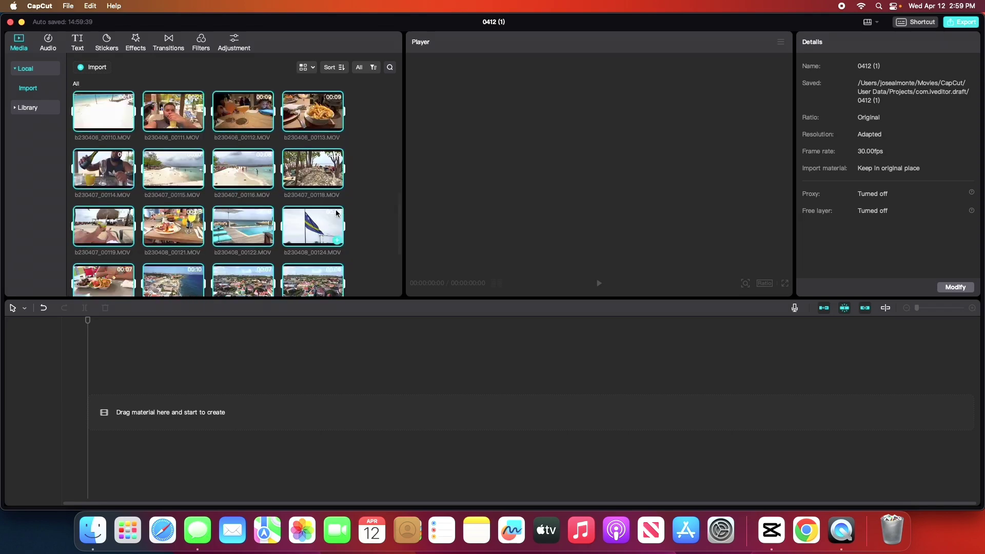
scroll(336, 213, up, 8)
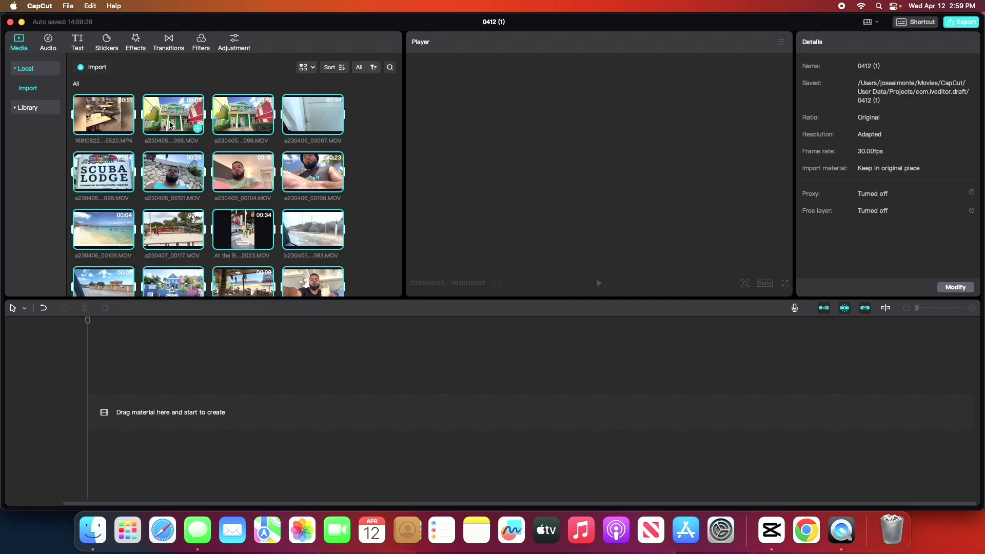
drag(177, 129, 129, 420)
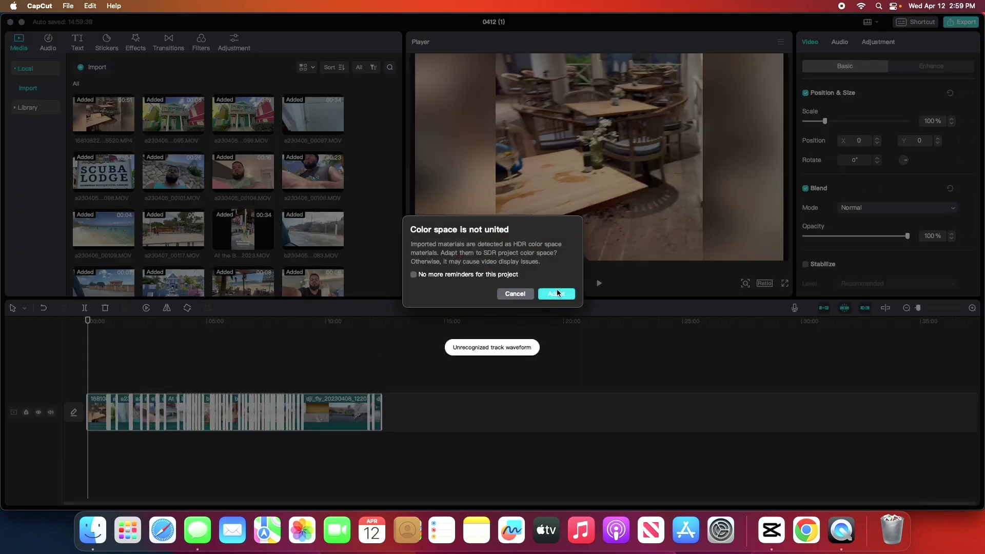
click(557, 295)
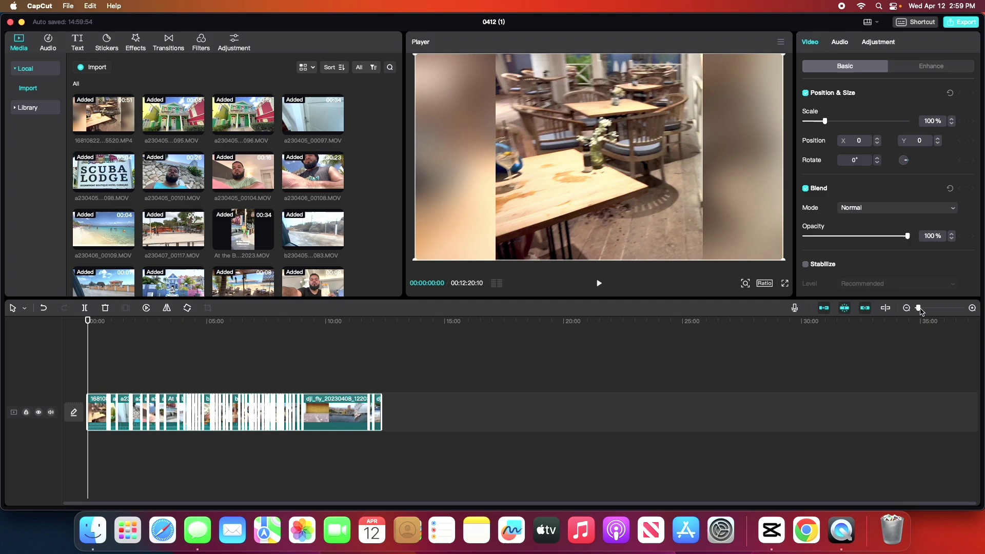
Zoom the timeline in so individual clips show, then scrub through the first clips.
drag(921, 311, 926, 314)
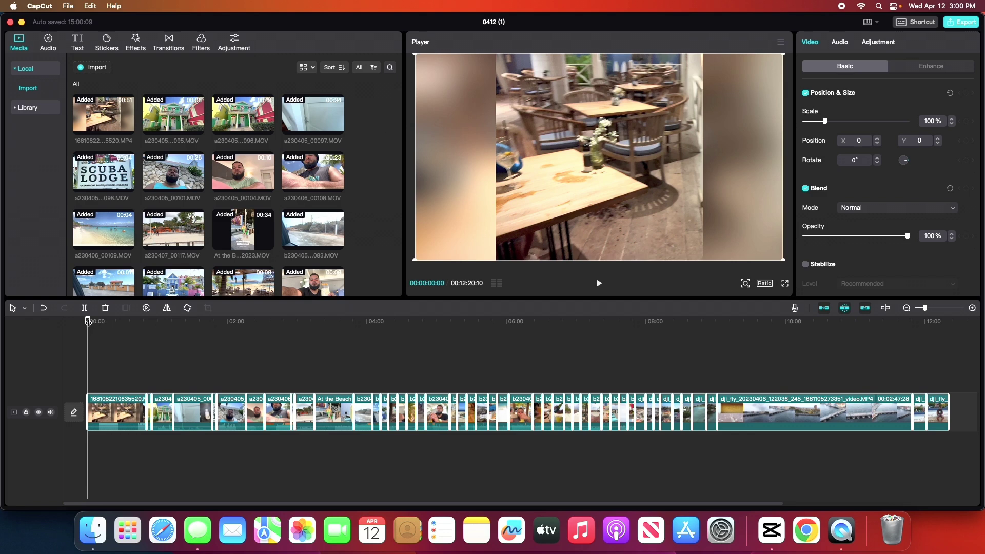
drag(88, 321, 46, 377)
scroll(641, 415, down, 3)
scroll(640, 416, up, 3)
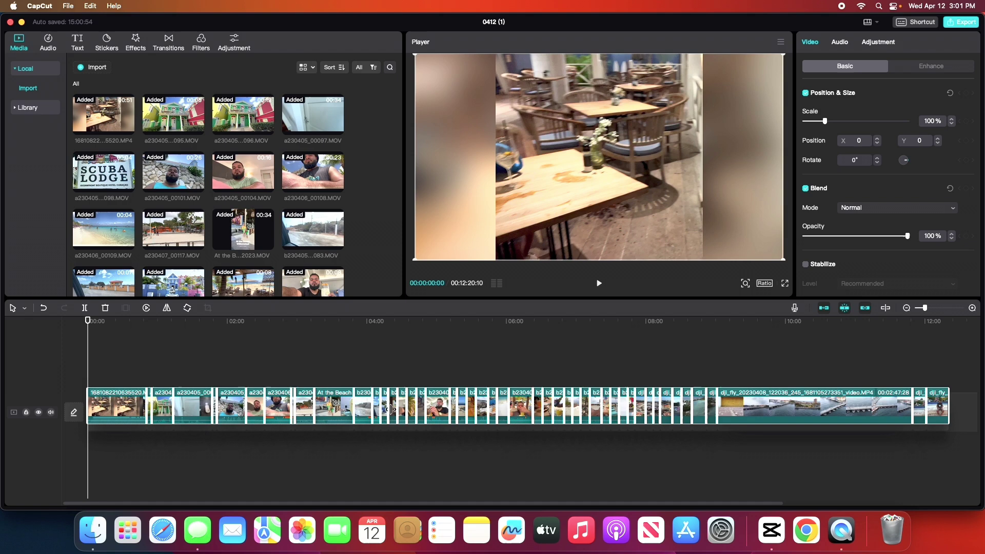
click(518, 377)
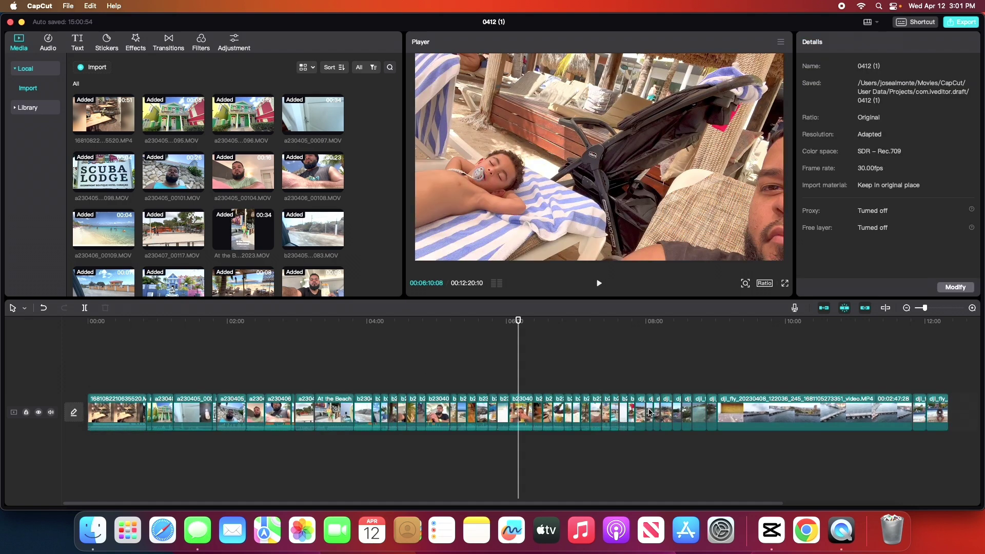
click(650, 411)
drag(650, 412, 101, 374)
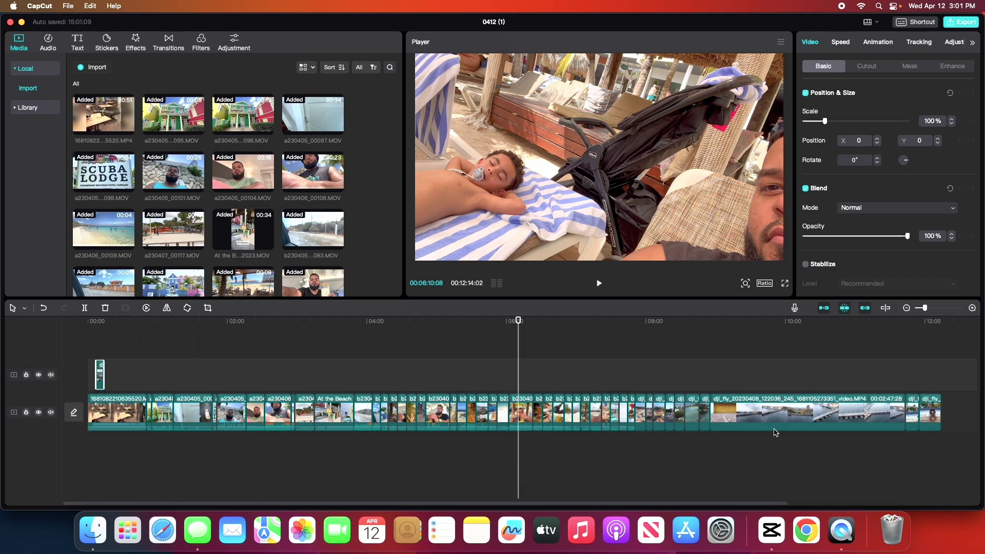
drag(658, 415, 121, 373)
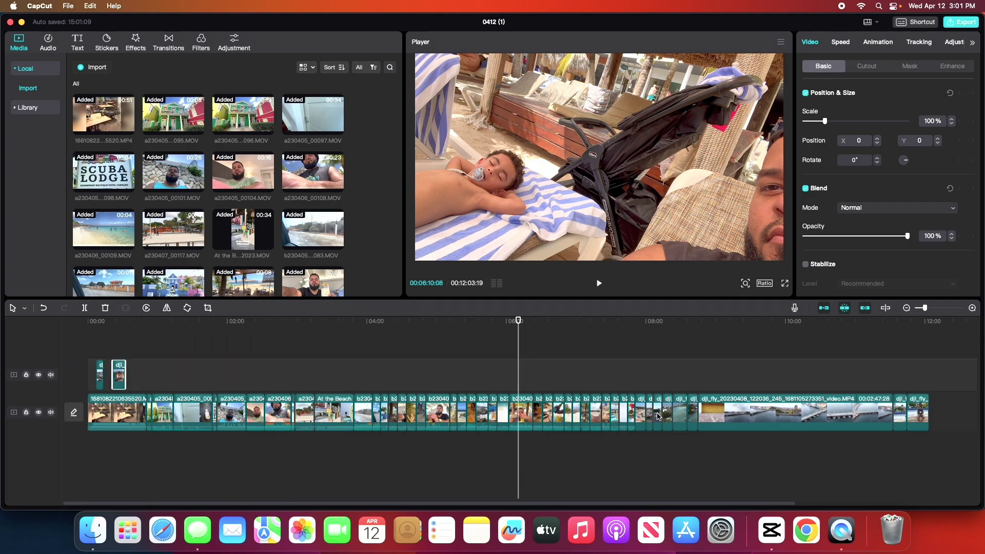
drag(658, 416, 138, 368)
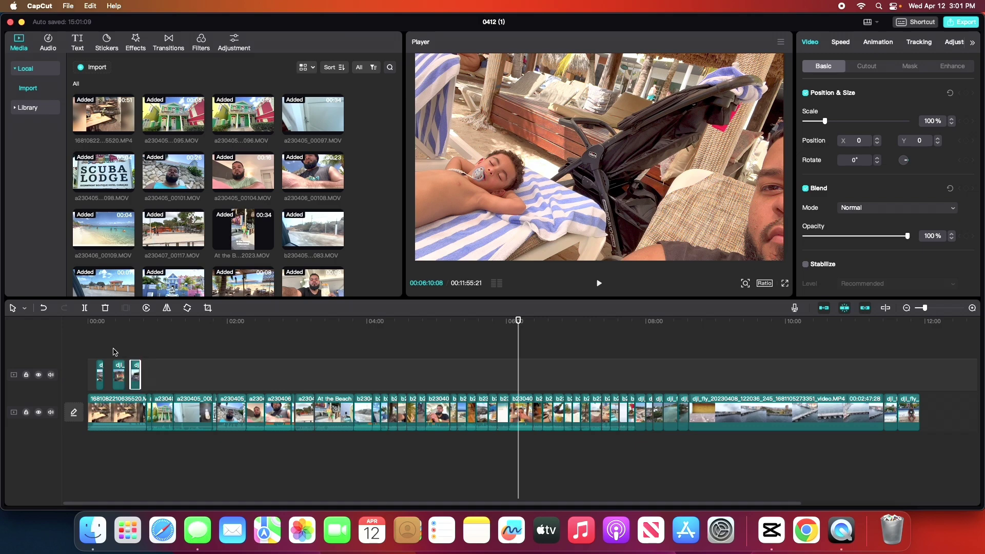
click(89, 349)
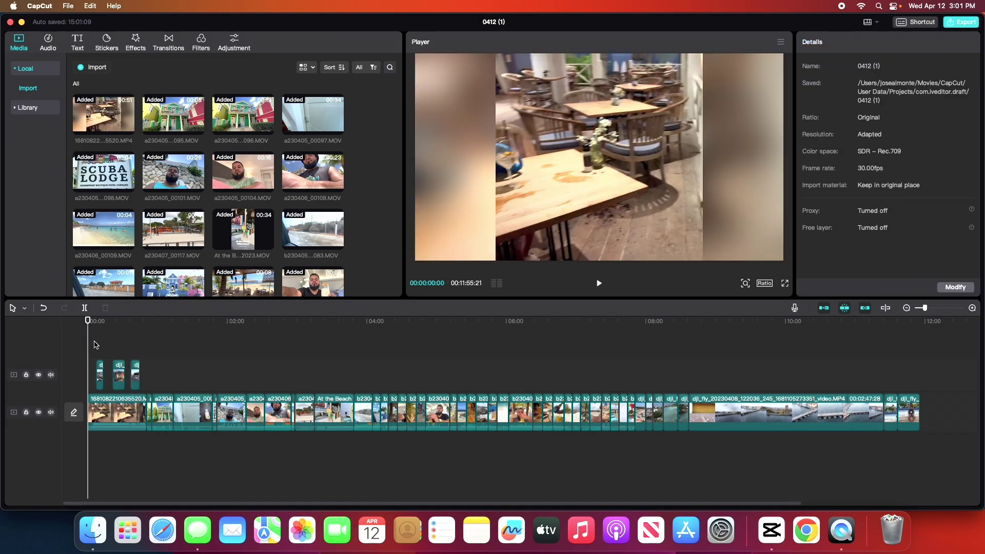
key(space)
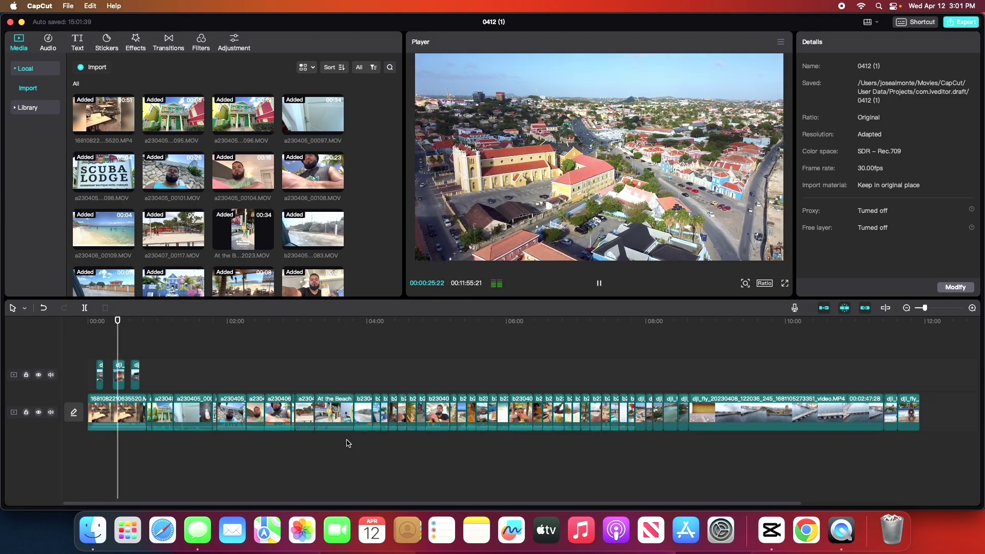
key(space)
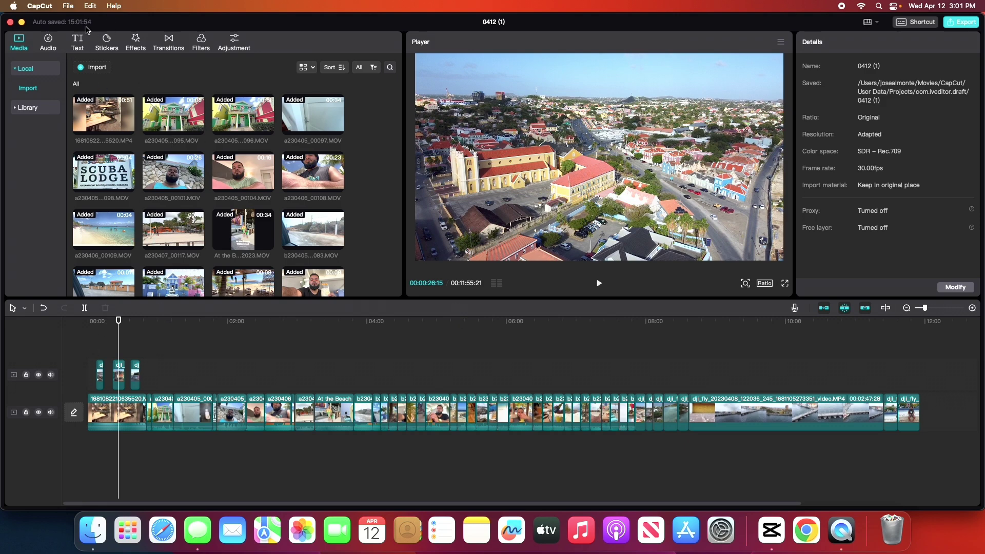
Add a Default text layer, lengthen it, and play back from about 00:13.
click(77, 42)
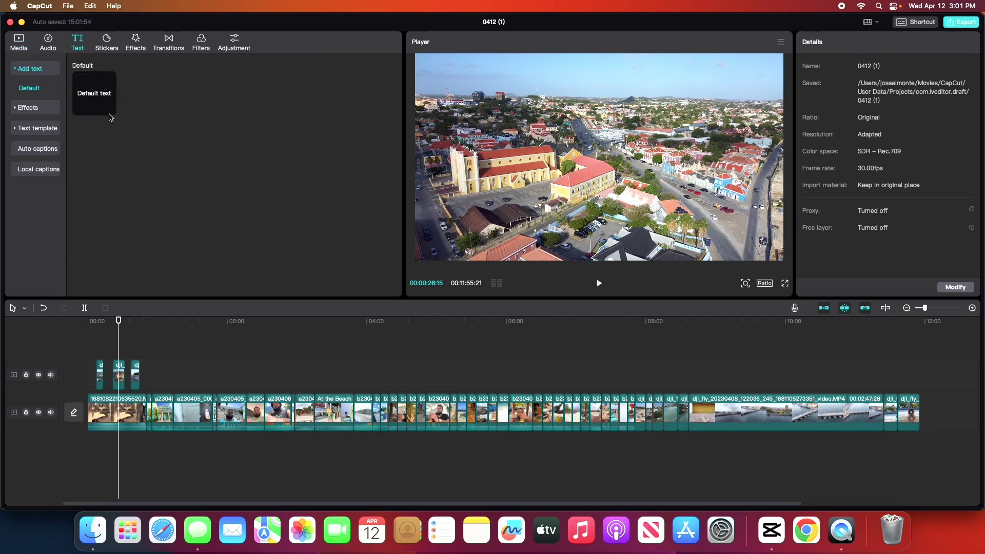
click(110, 108)
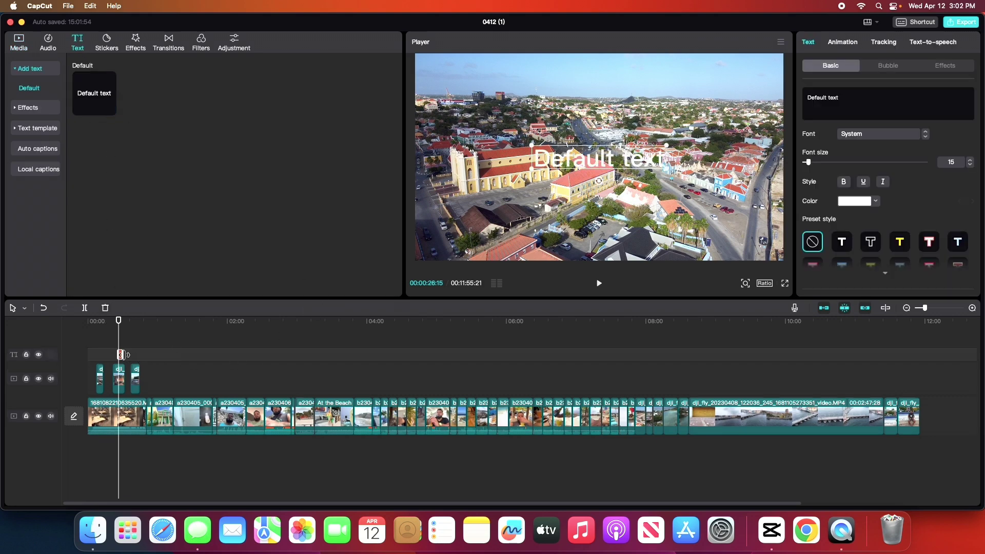
drag(135, 355, 158, 356)
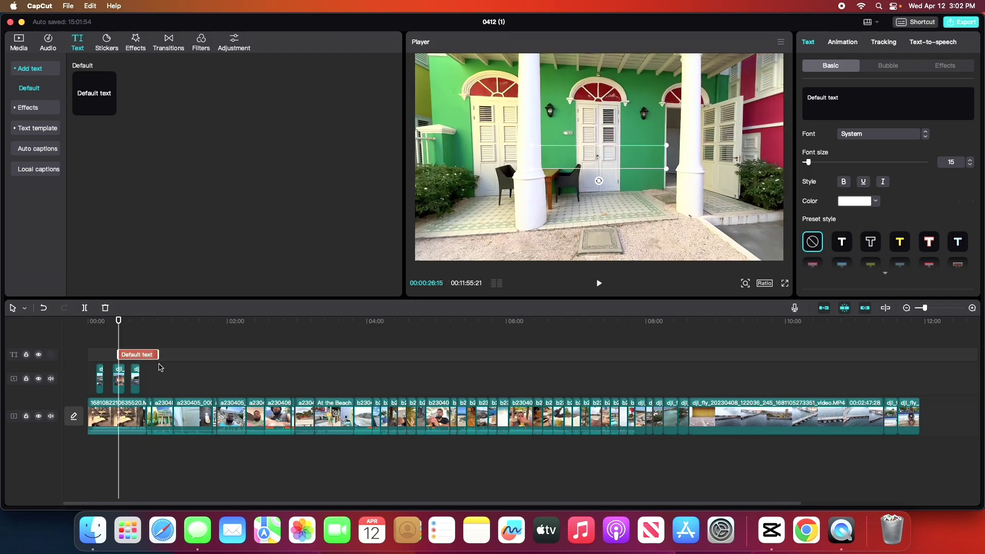
click(103, 332)
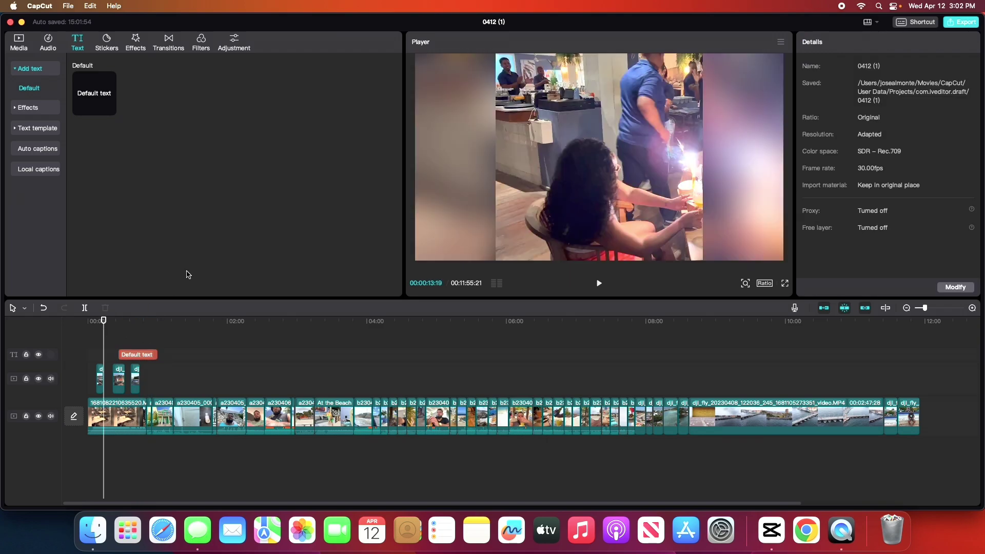
key(space)
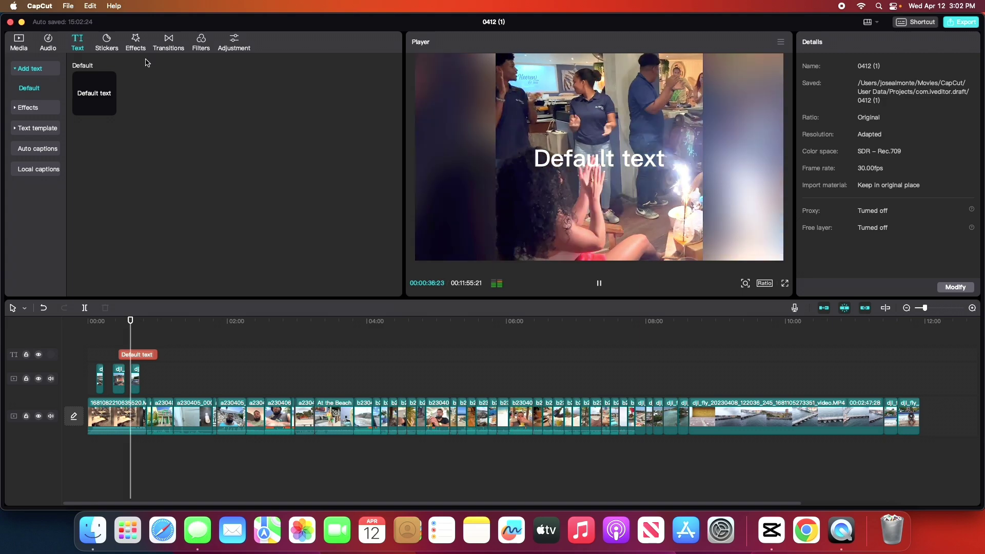
Add an FPS Lag effect stretched over the opening and play back from about 7 seconds.
click(134, 41)
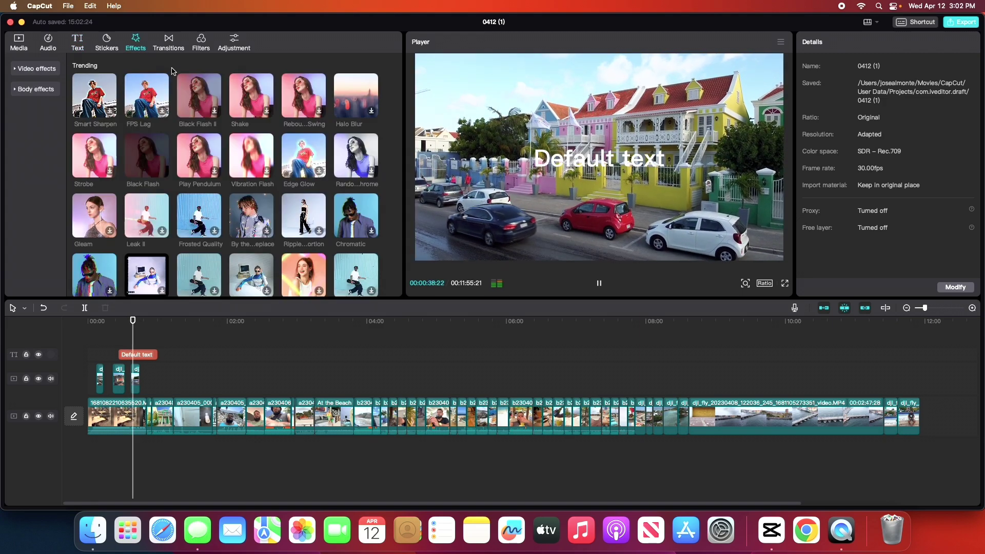
click(158, 113)
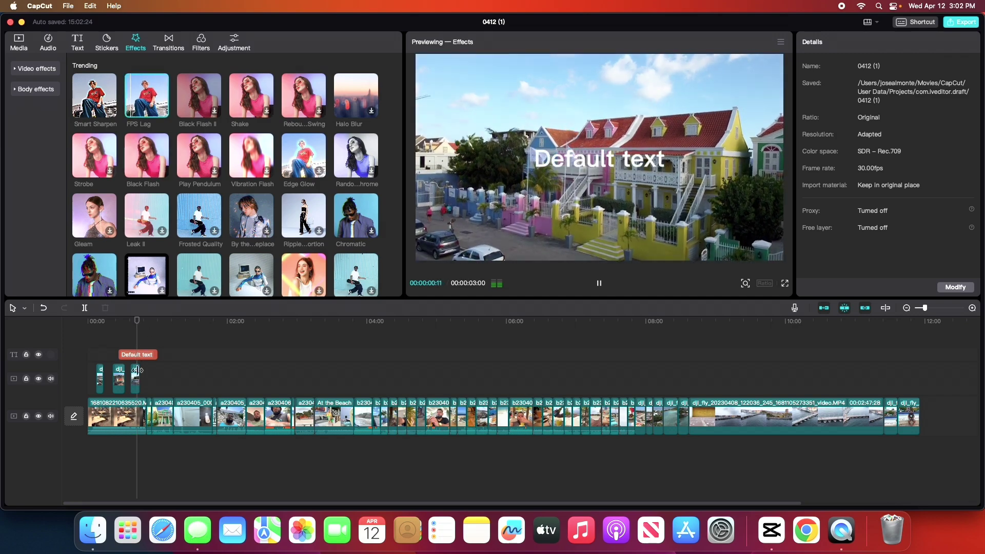
click(163, 112)
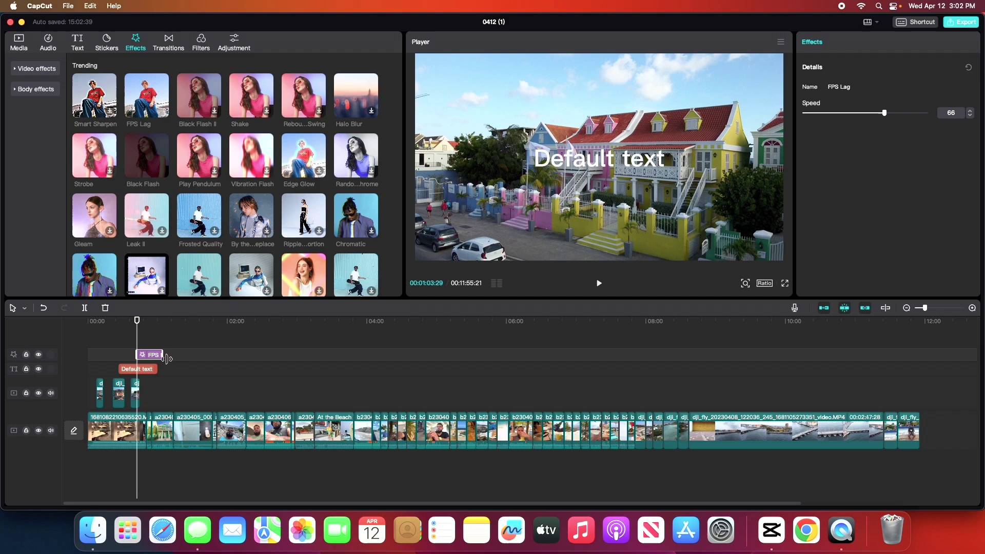
drag(167, 359, 208, 353)
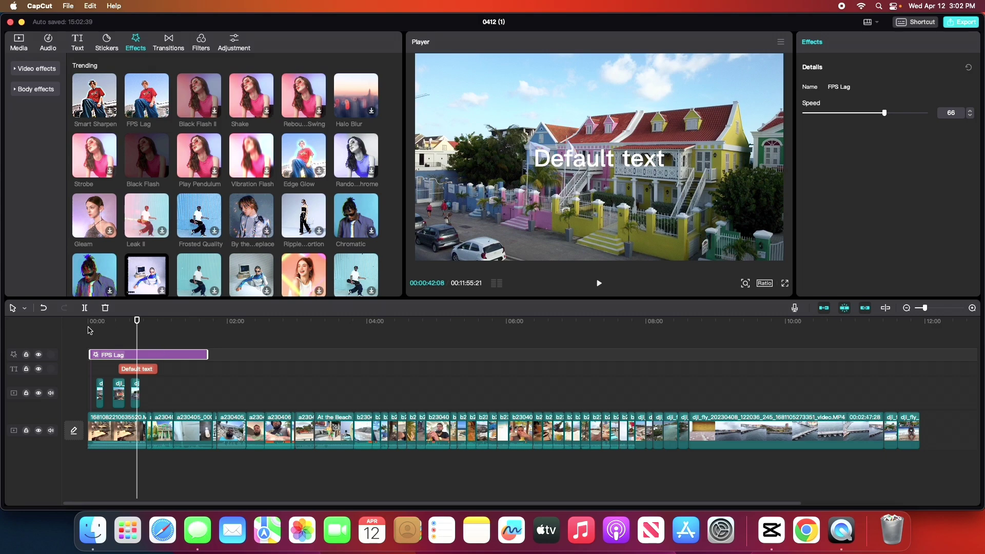
click(94, 332)
click(96, 334)
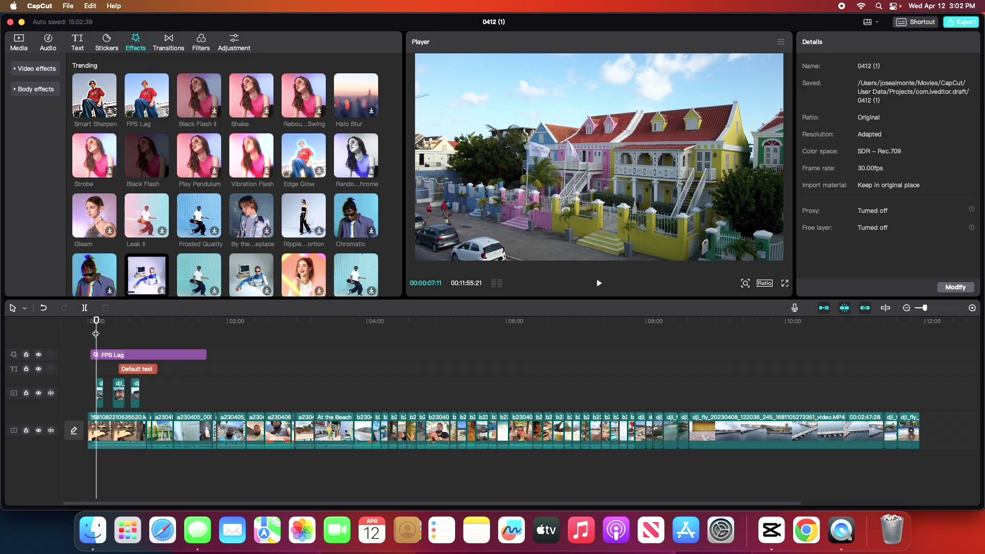
key(space)
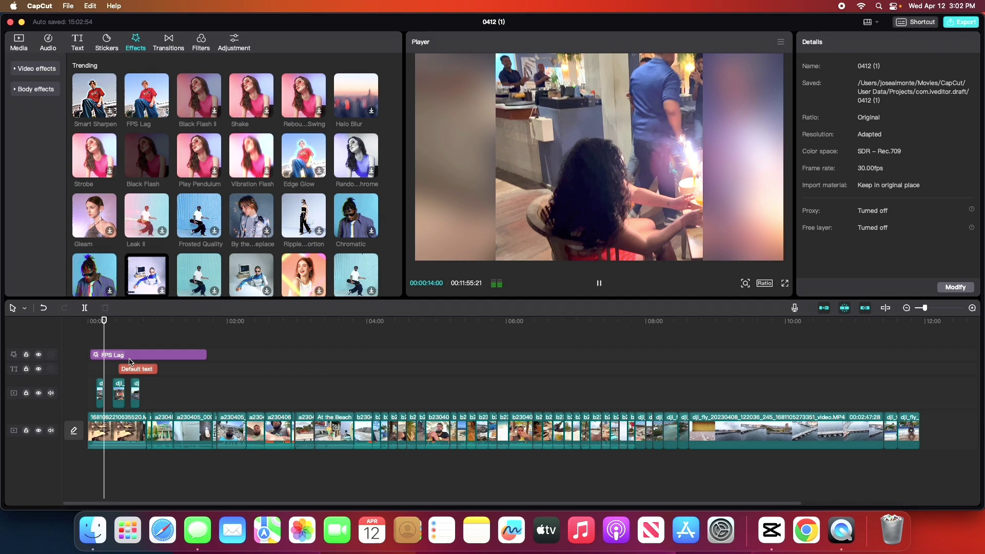
Cut the FPS Lag effect, add Black Flash II, and extend it back toward 00:00.
right_click(122, 355)
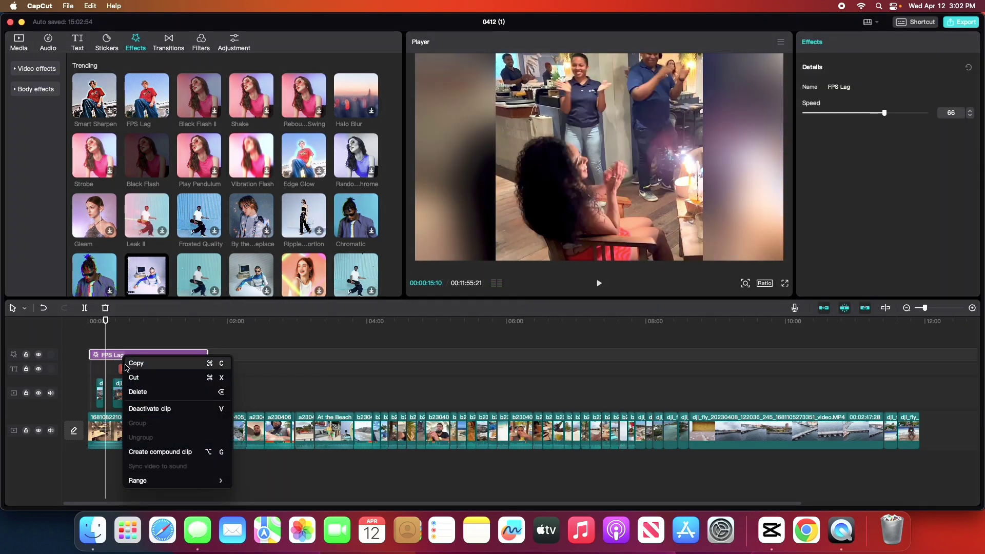
click(147, 381)
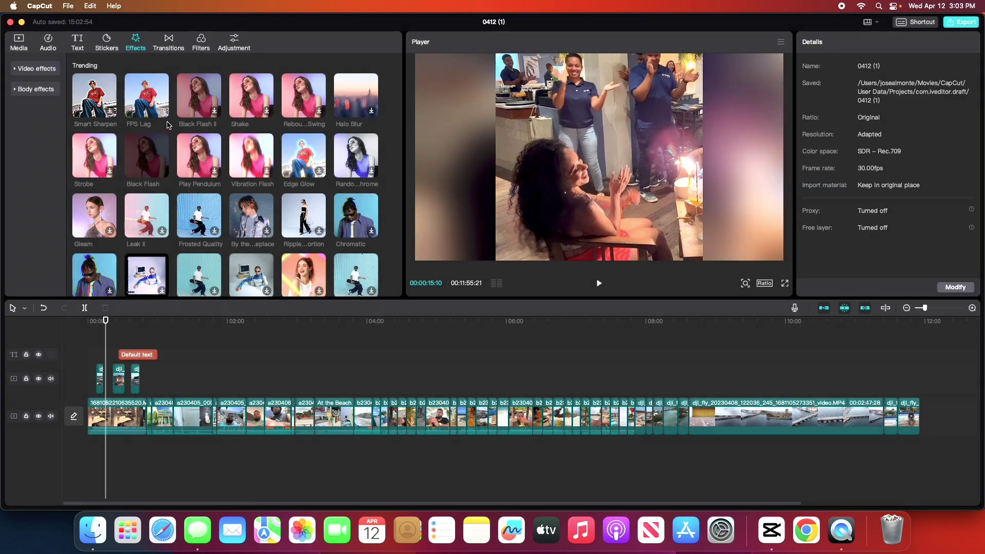
click(214, 117)
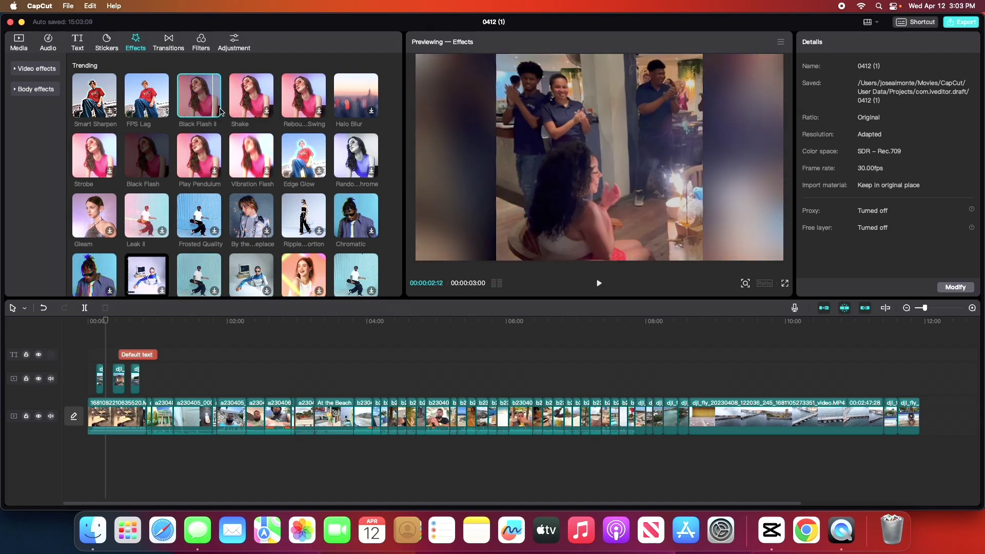
click(214, 112)
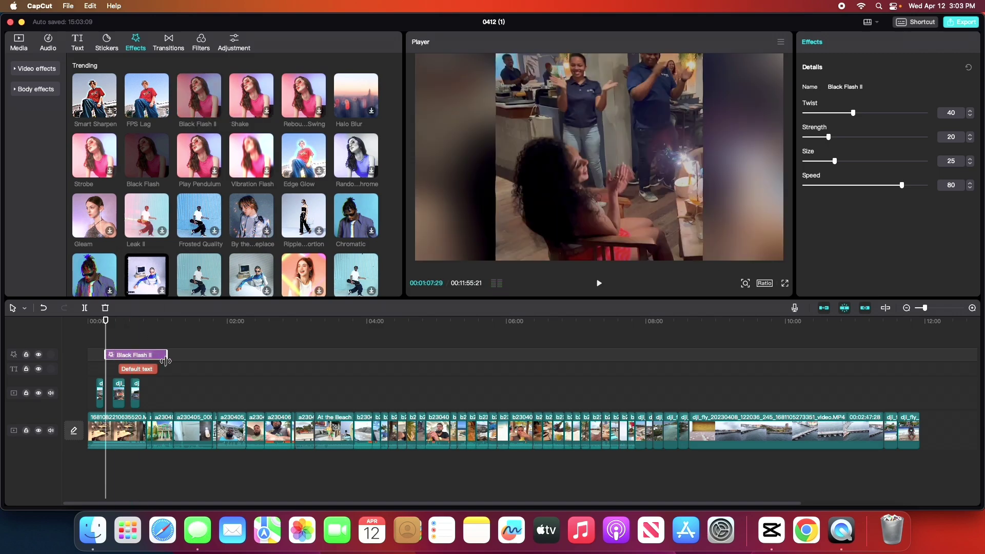
drag(108, 354, 89, 323)
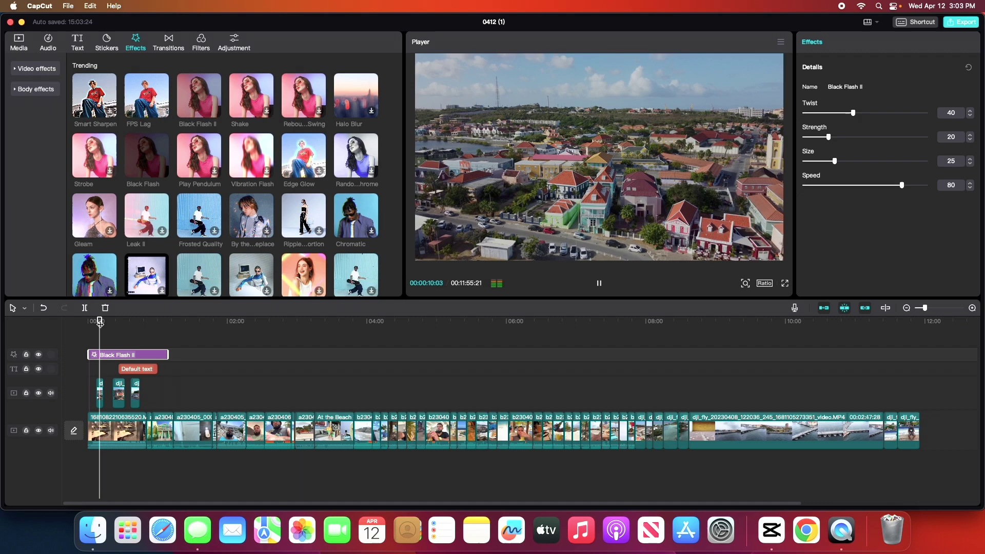
drag(100, 322, 115, 327)
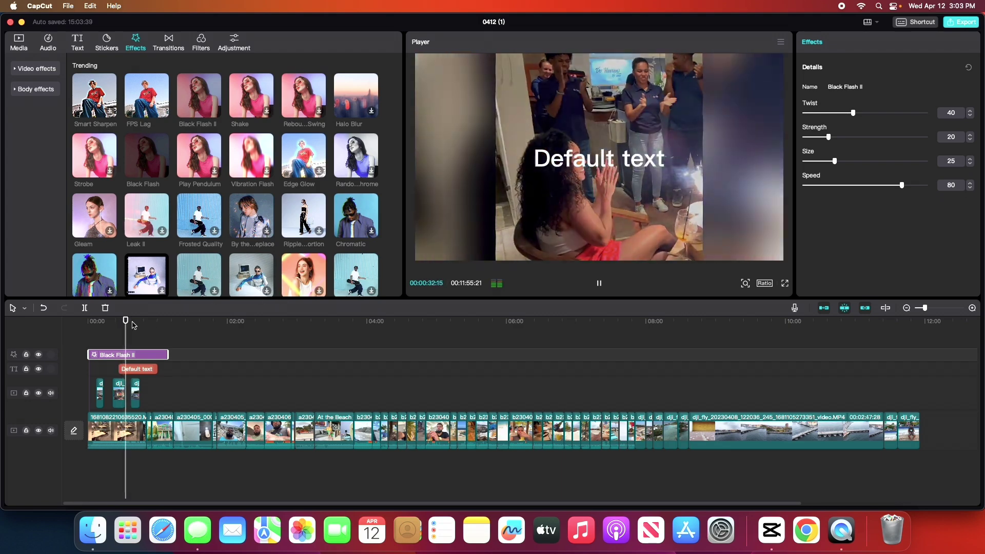
drag(127, 321, 221, 351)
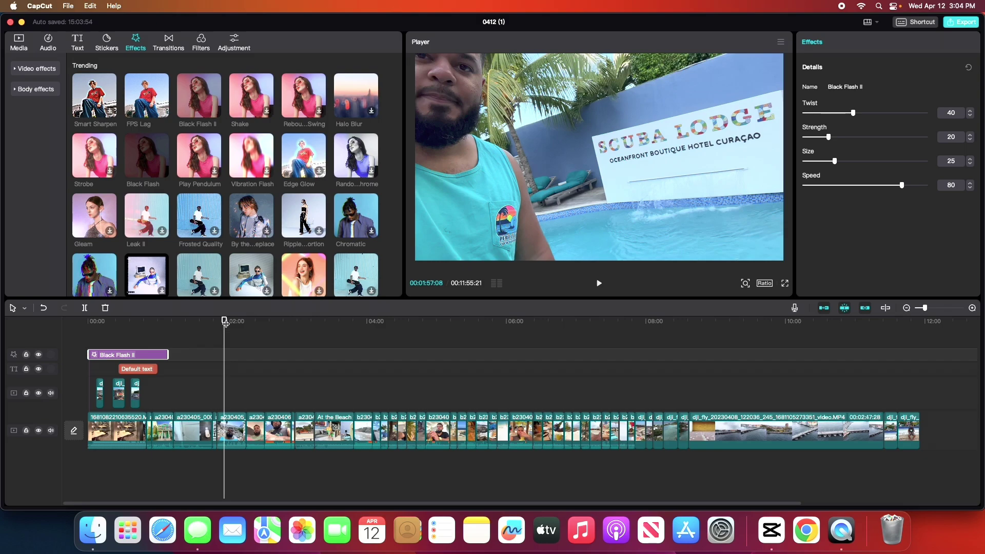
drag(224, 322, 346, 375)
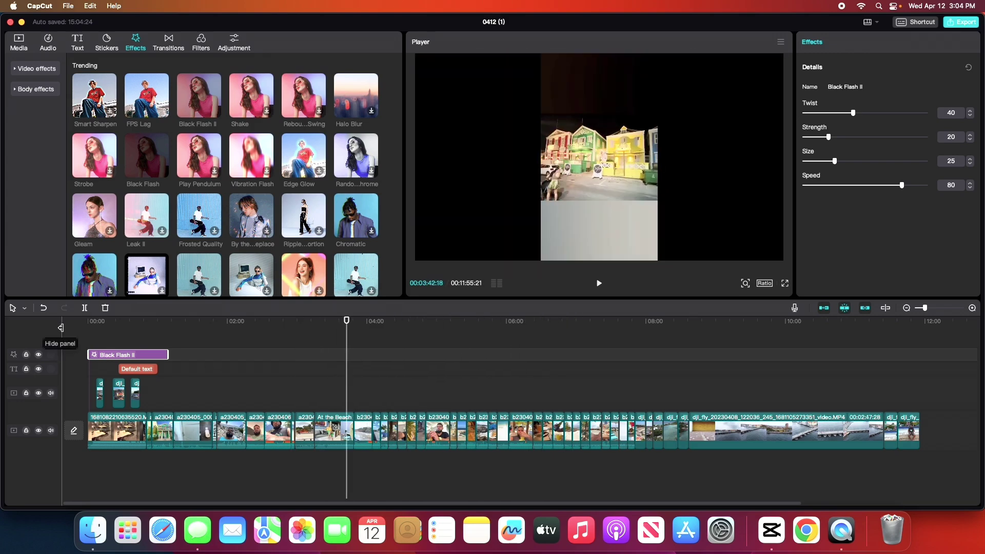